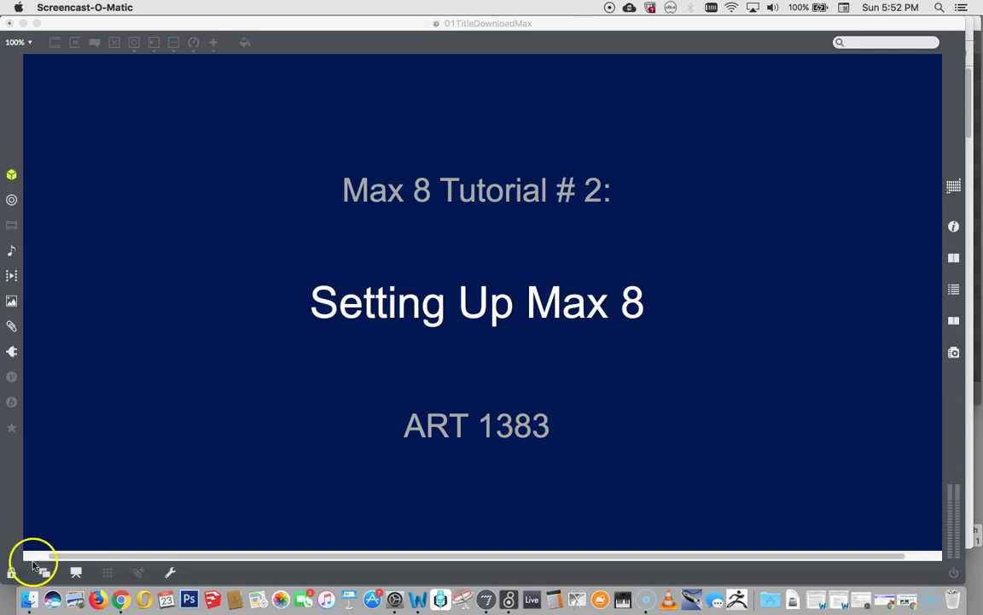
In Chrome, open the cycling74.com shop page listing Max 8 prices, then return to Max.
click(122, 600)
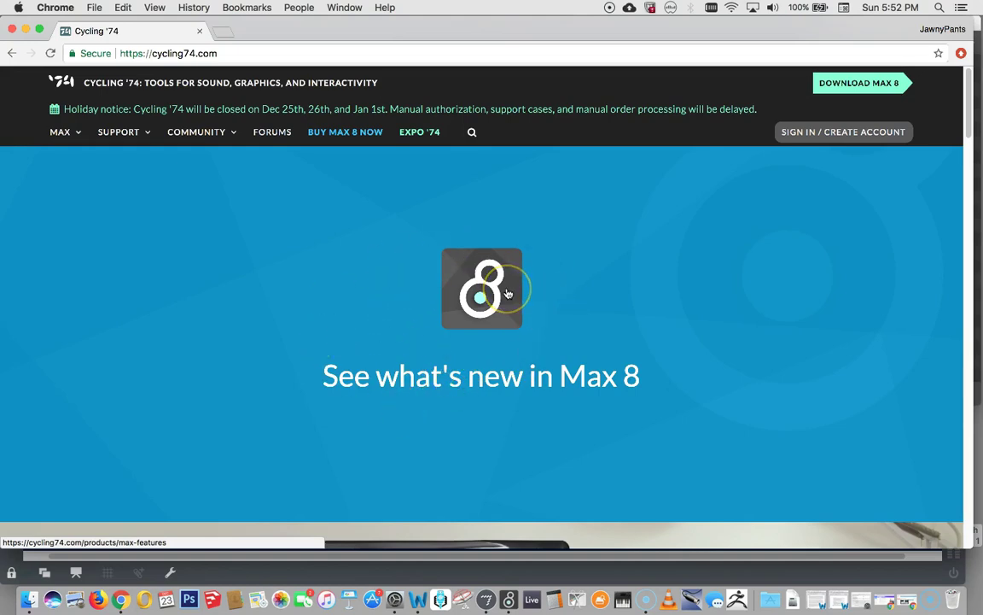
key(super+Tab)
key(super+Tab)
key(super+Tab)
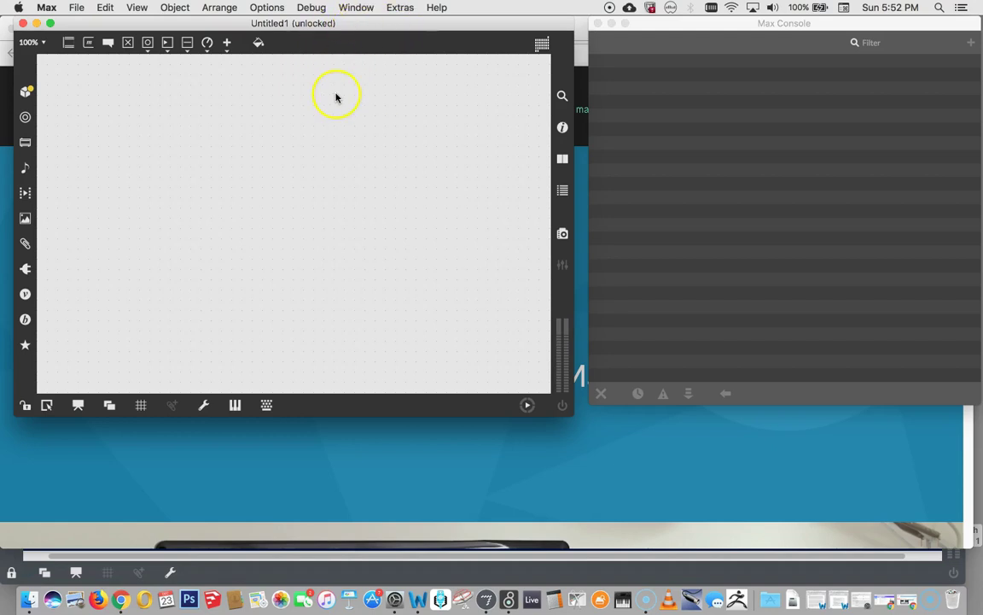
click(387, 448)
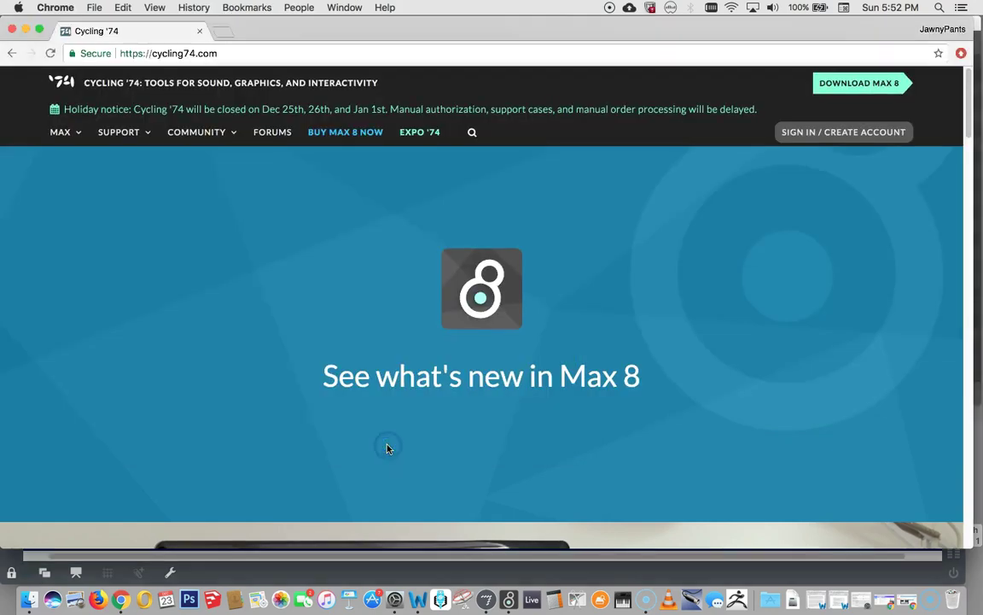
click(380, 431)
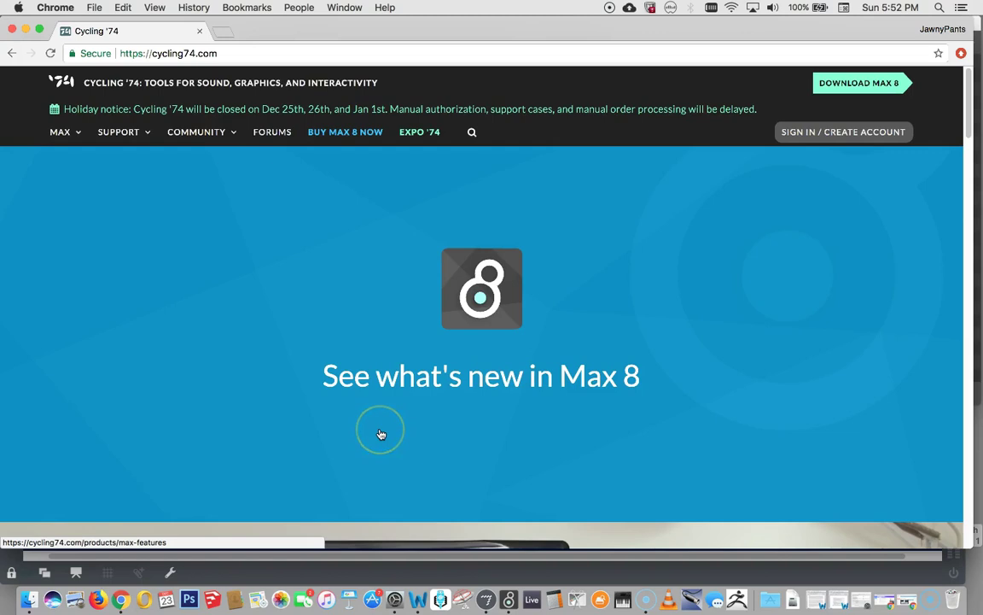
click(381, 424)
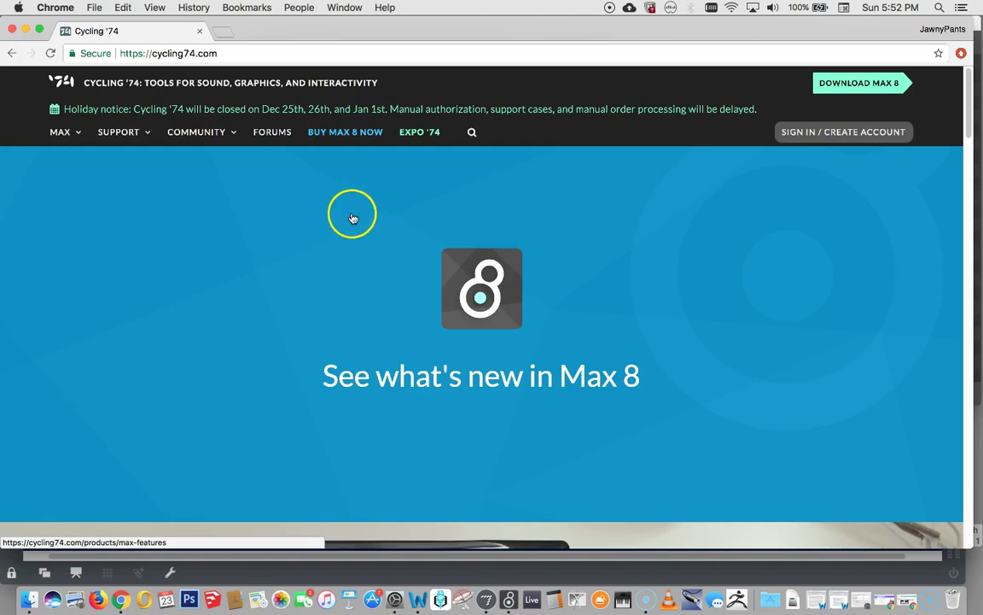
click(345, 133)
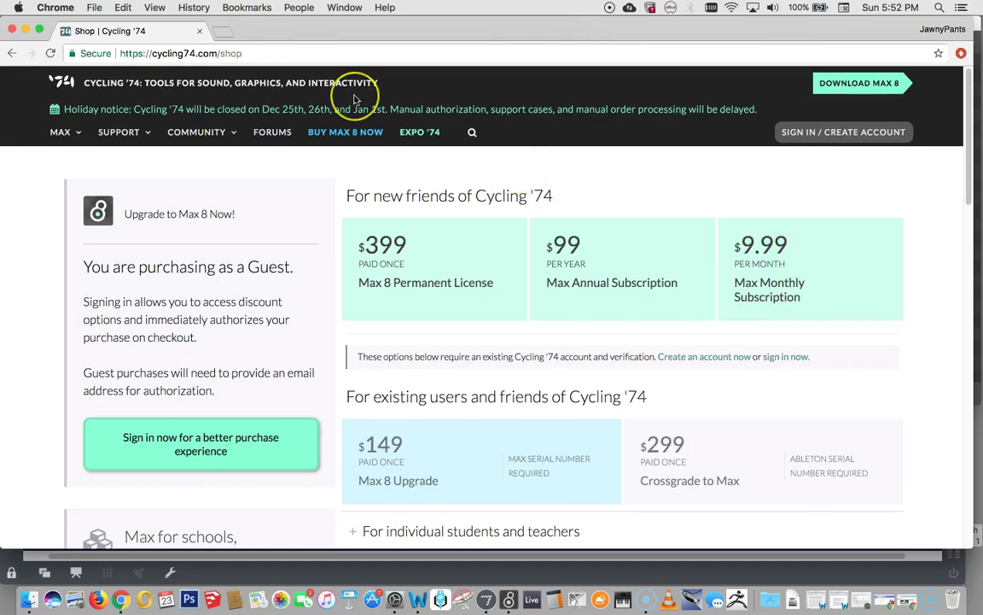
key(super+Tab)
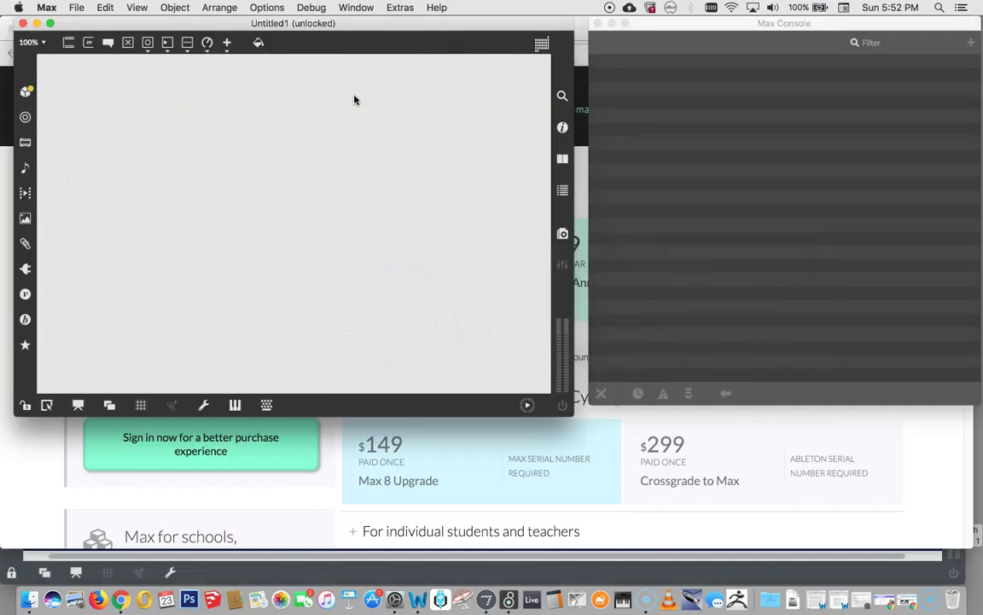
click(342, 102)
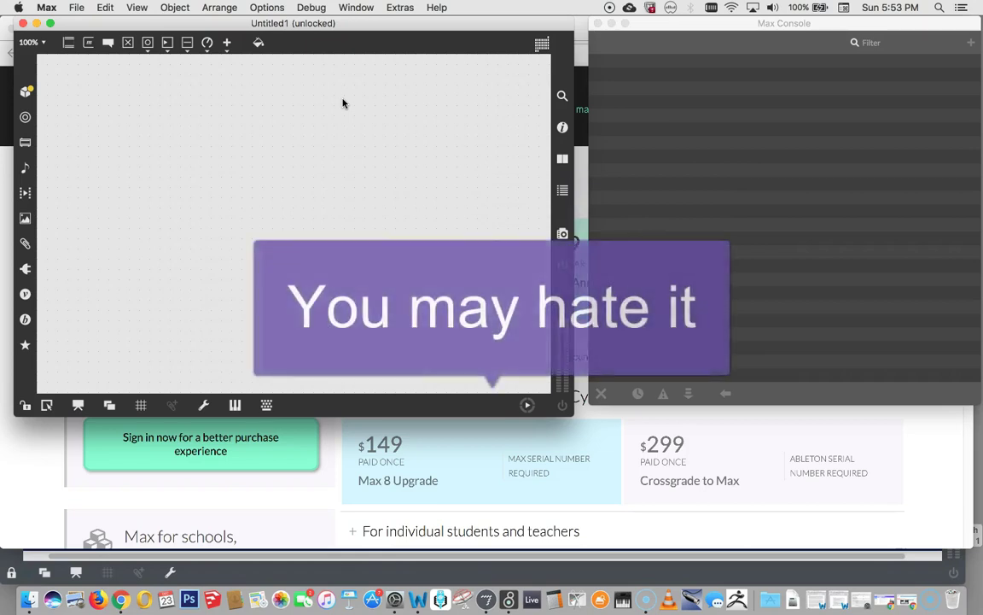
click(333, 104)
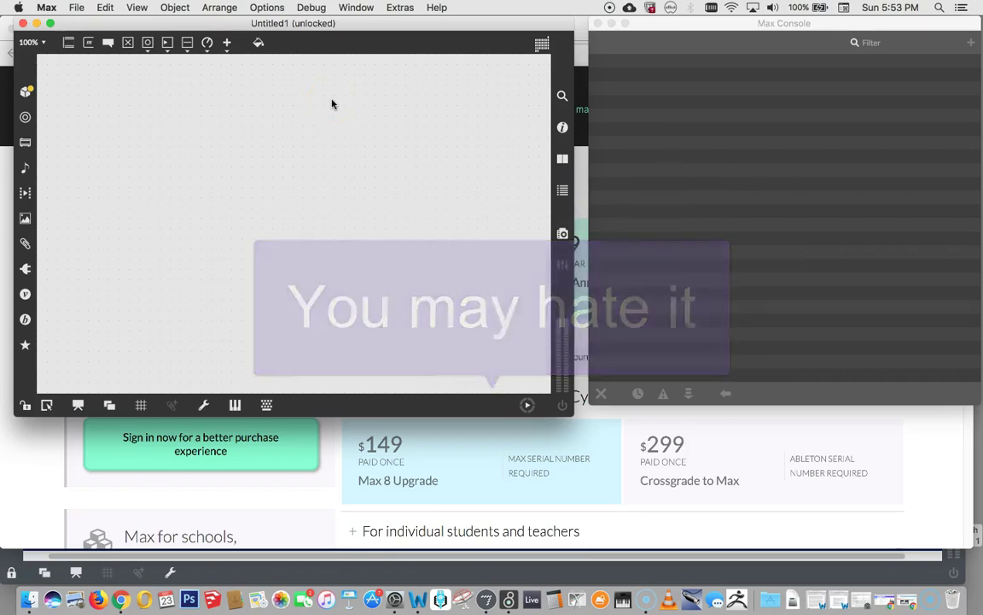
click(325, 106)
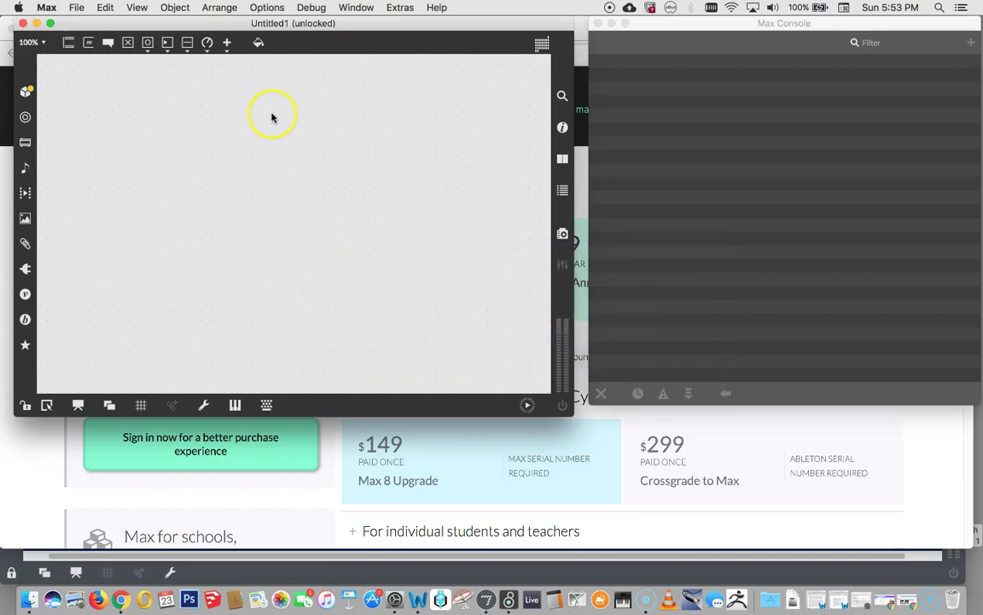
drag(384, 27, 386, 37)
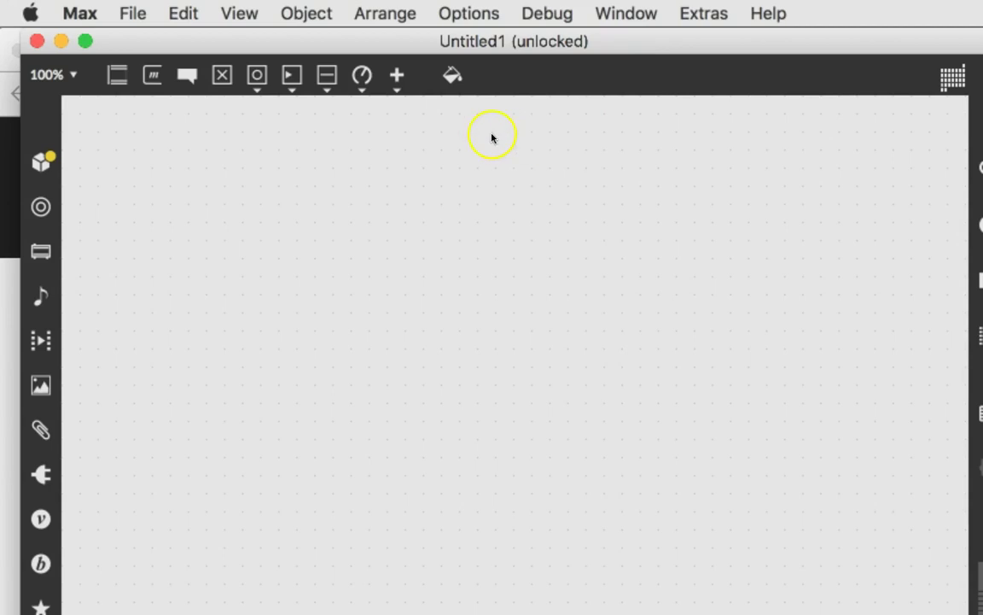
Open Options > File Preferences to see the four existing search paths.
click(472, 17)
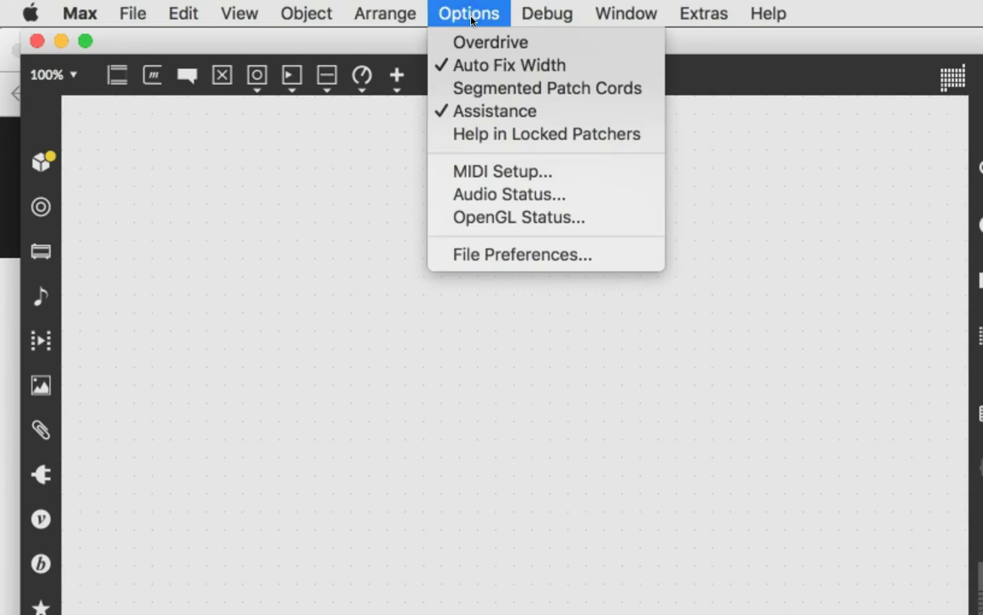
click(493, 266)
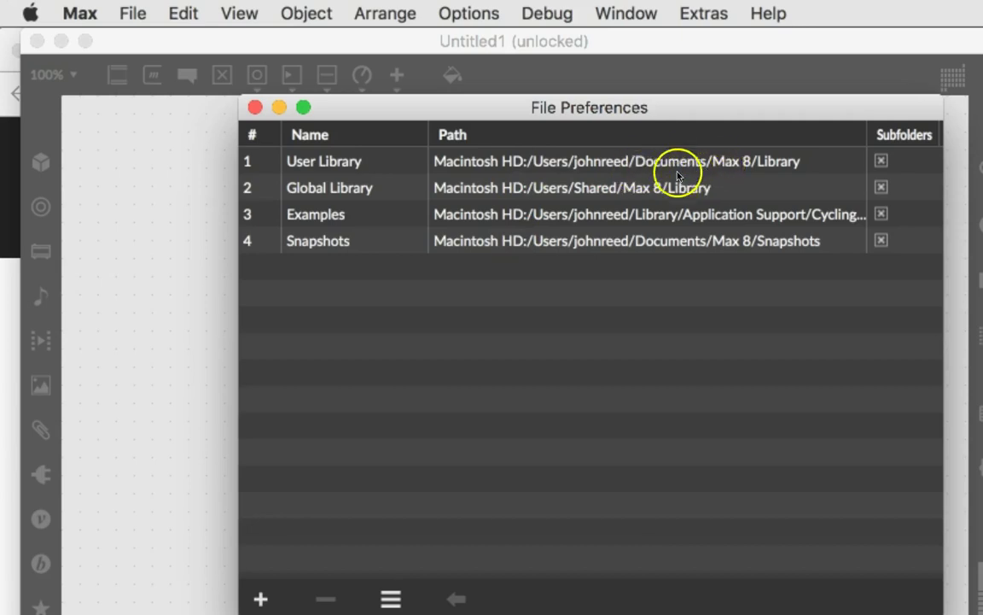
Add a fifth search path and browse Google Drive's shared folder to select Max_Docs.
click(260, 600)
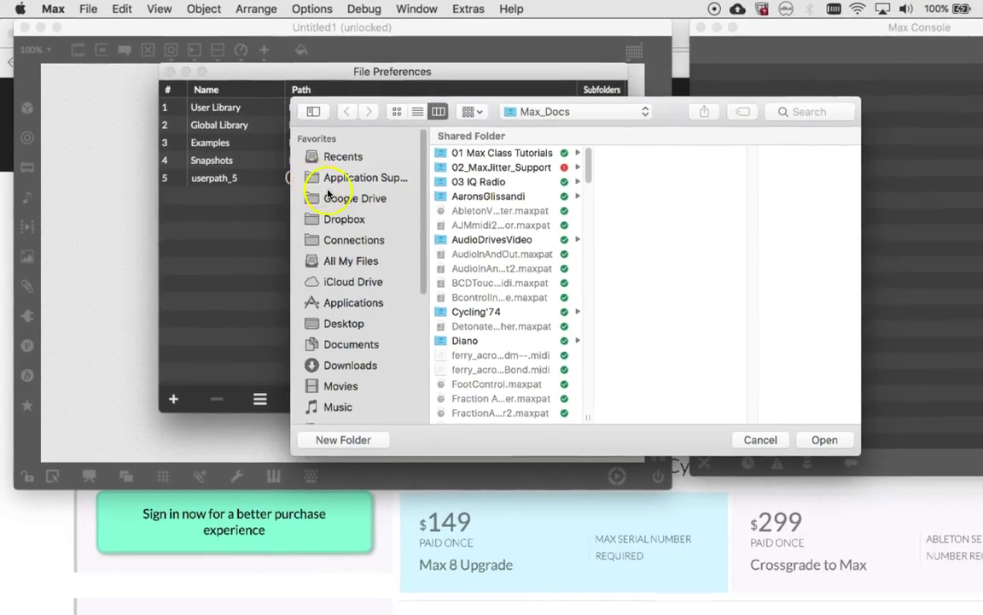
click(349, 202)
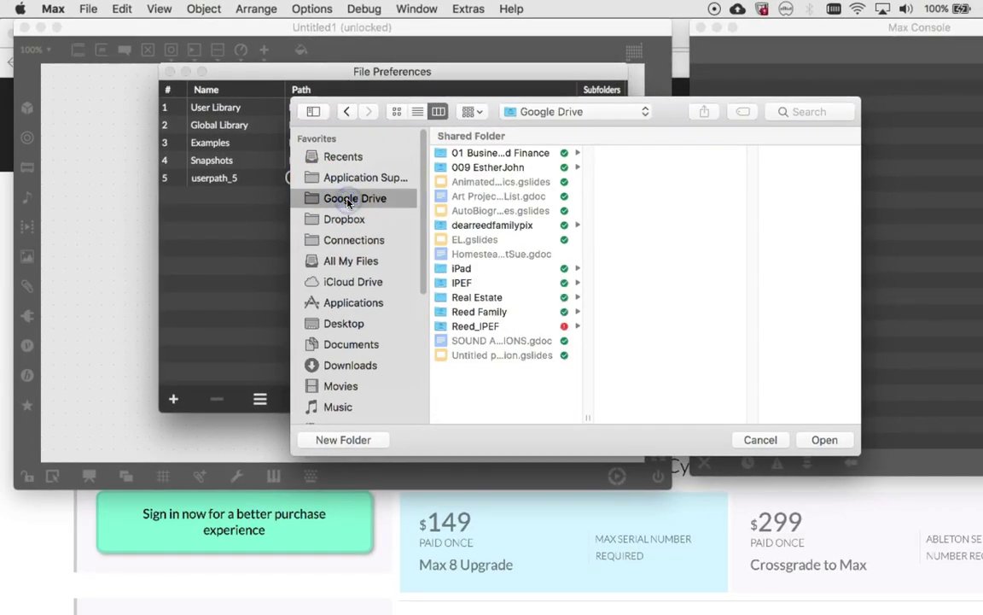
click(475, 326)
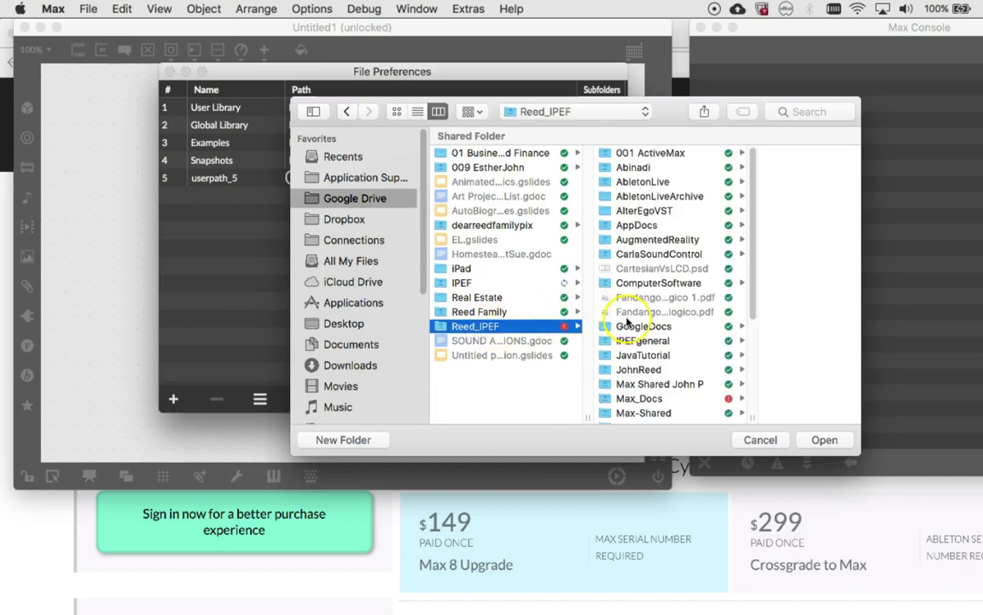
scroll(632, 324, down, 2)
scroll(631, 326, down, 4)
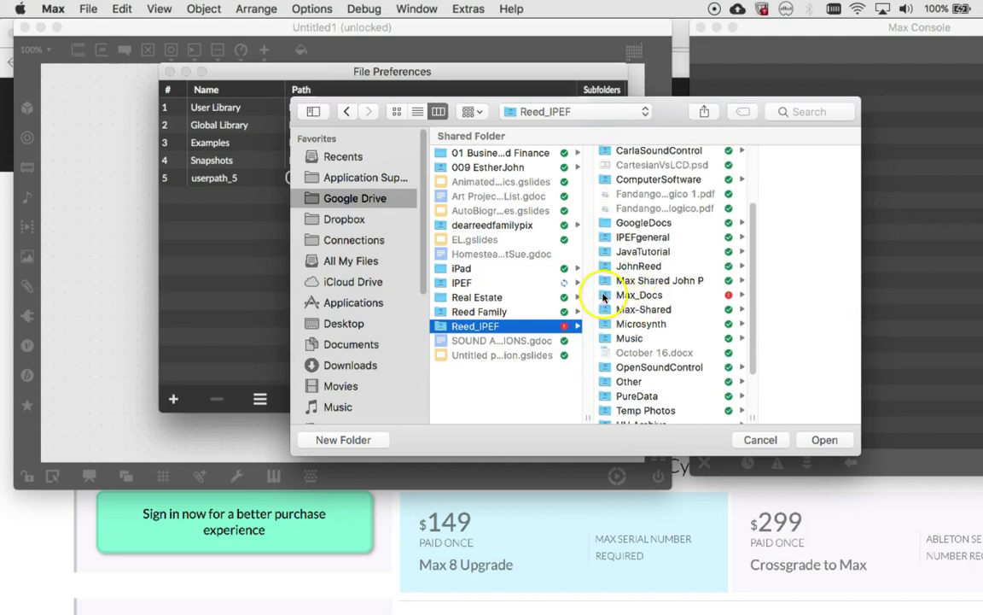
click(604, 296)
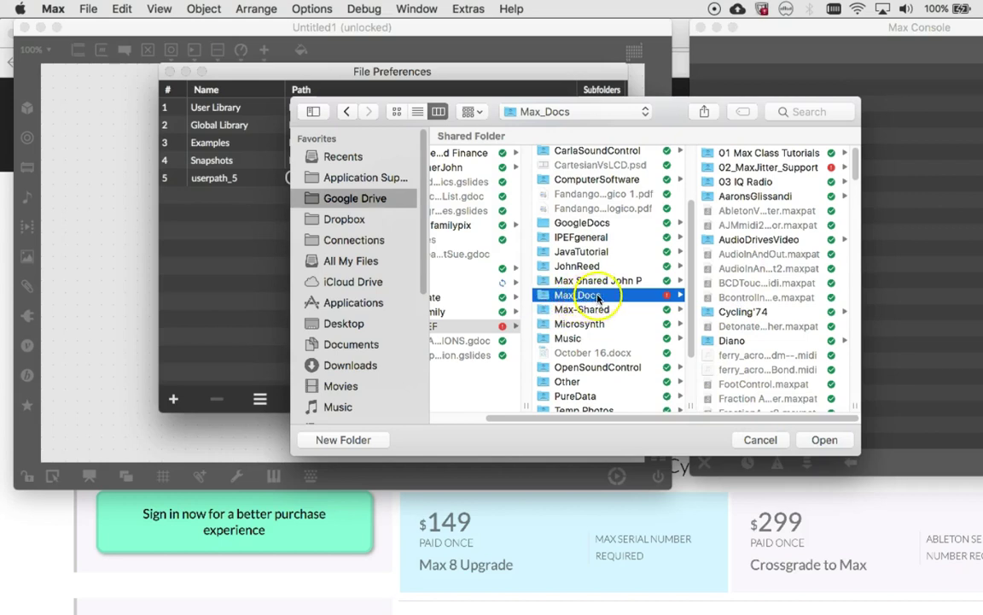
Confirm the Google Drive Max_Docs folder as the userpath_5 search path.
click(824, 440)
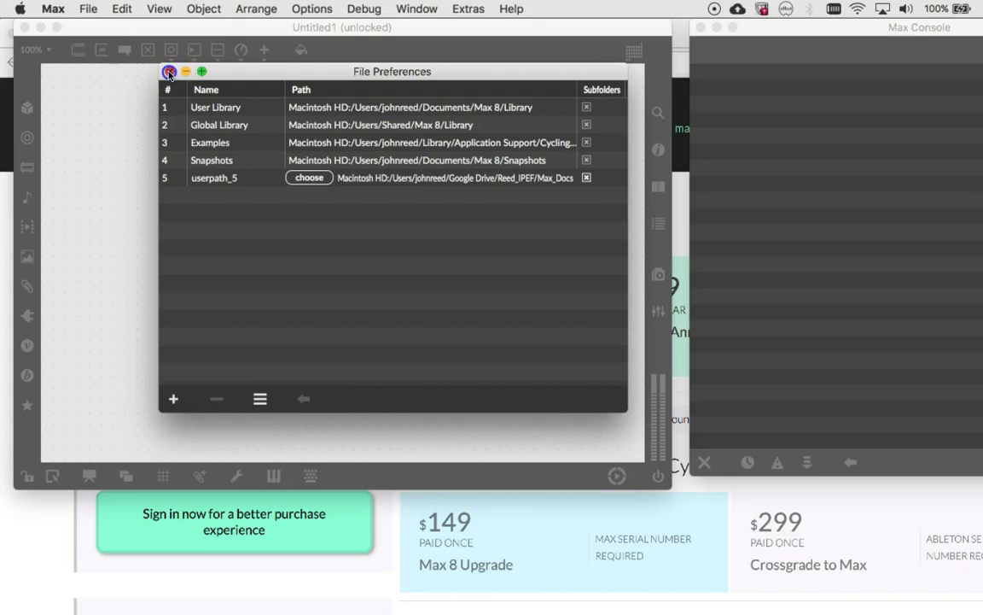
Close the File Preferences window now that five search paths are configured.
click(169, 73)
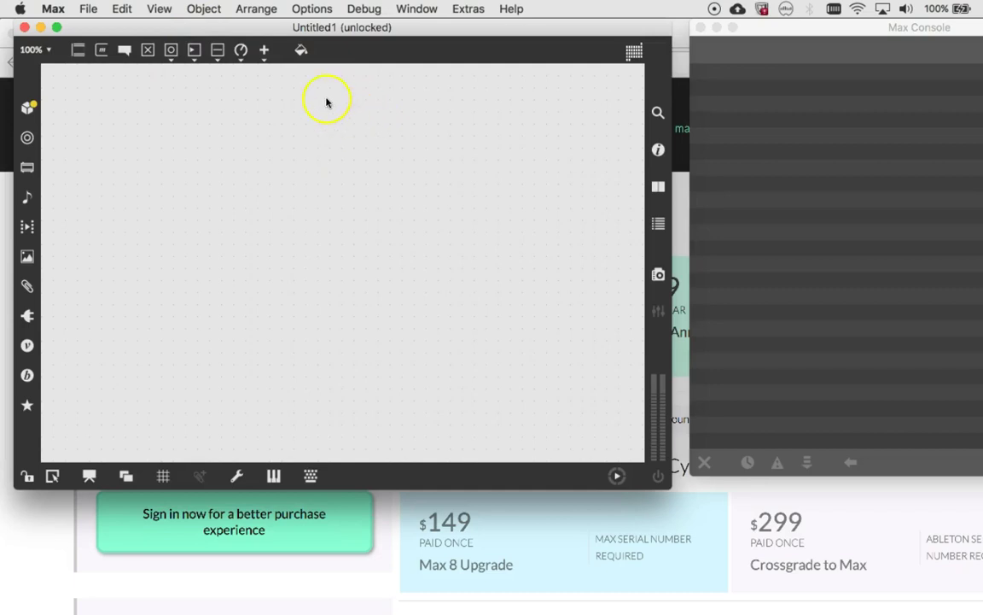
Open File > Save As for the empty Untitled1 patcher.
click(238, 30)
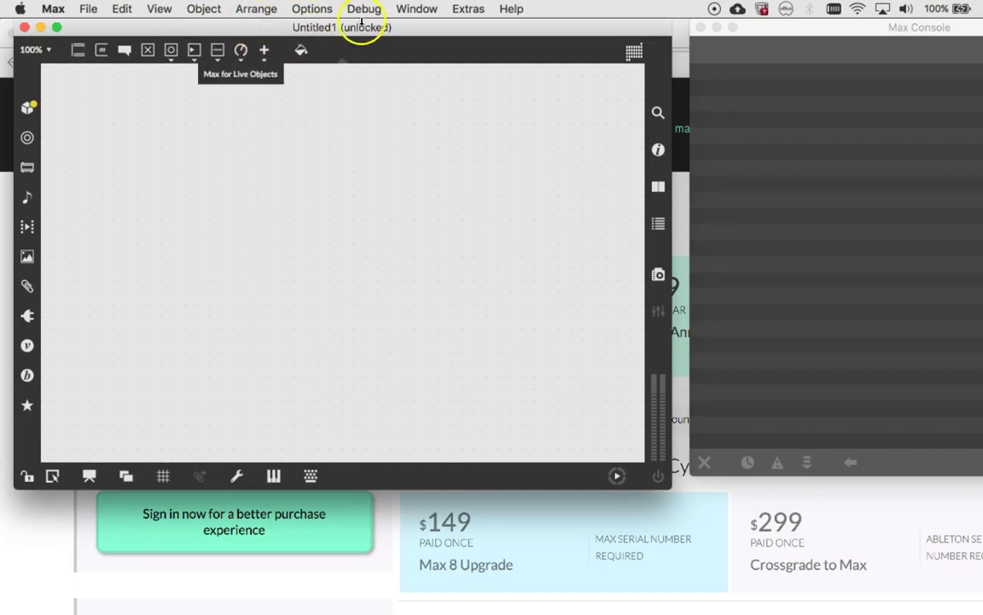
click(86, 10)
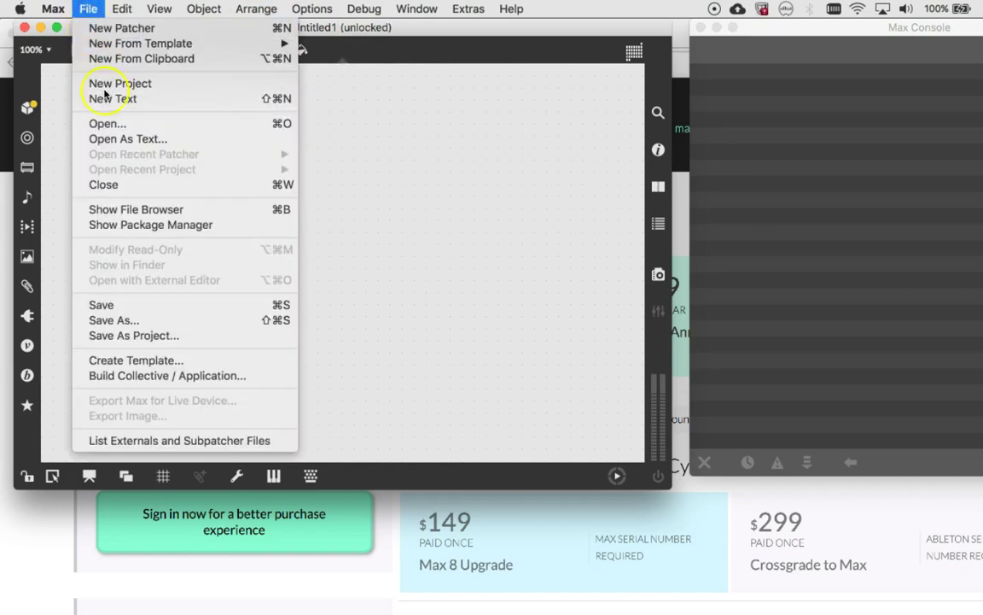
click(126, 321)
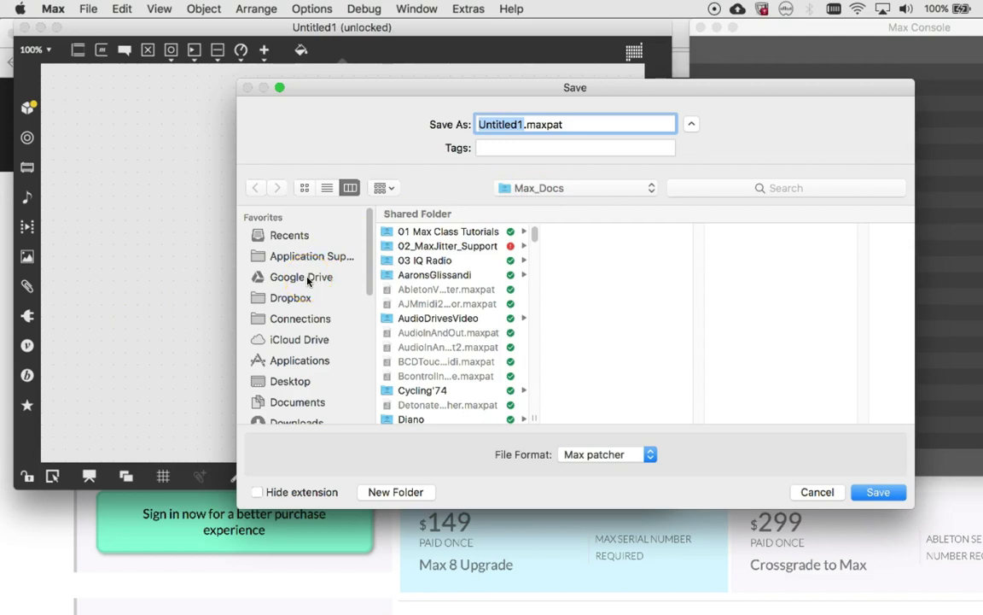
Set the save location to Max_Docs inside the Reed_IPEF folder on Google Drive.
click(309, 282)
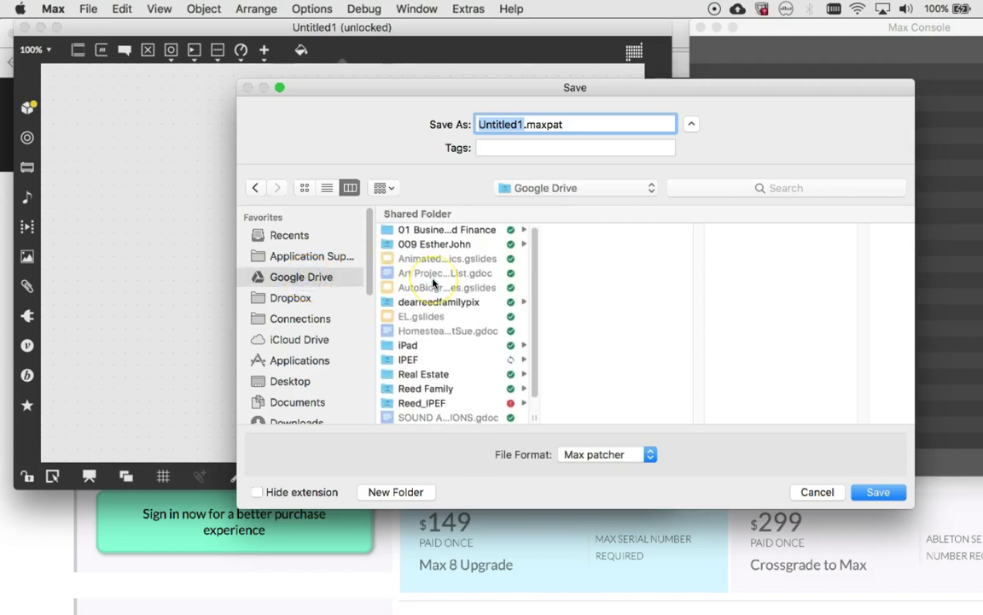
click(418, 400)
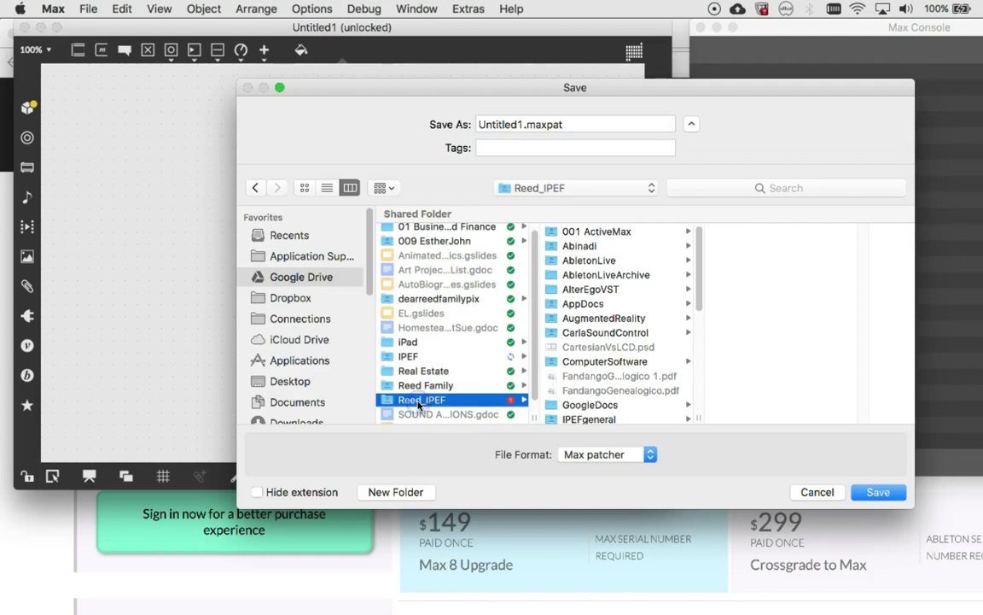
scroll(597, 395, down, 10)
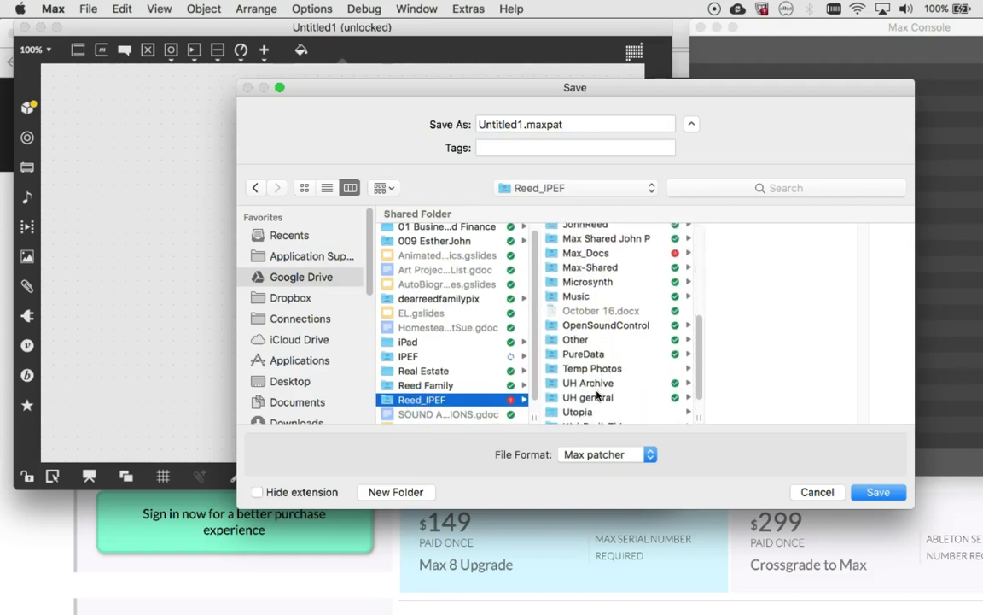
scroll(596, 392, up, 3)
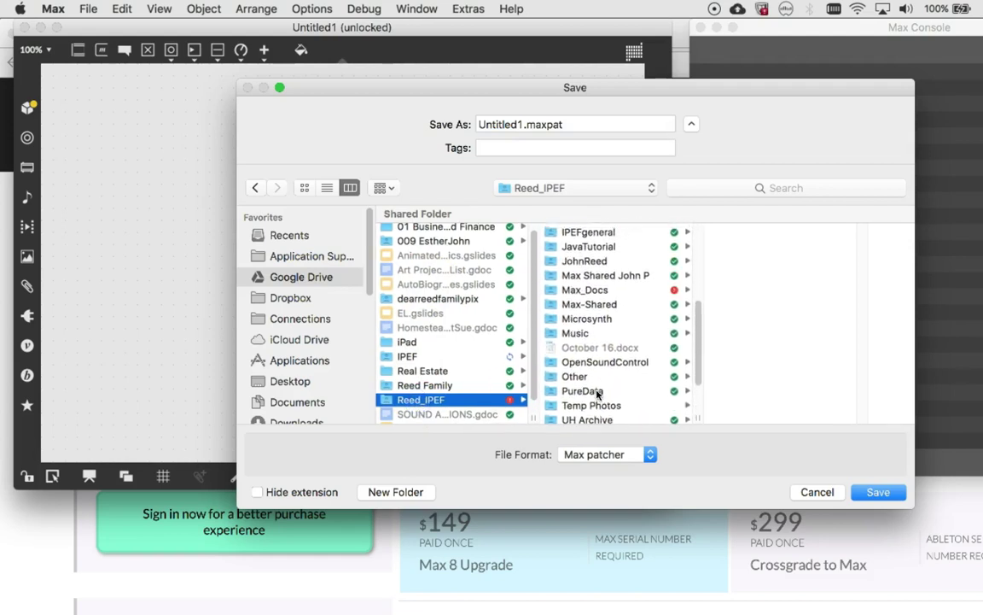
click(573, 294)
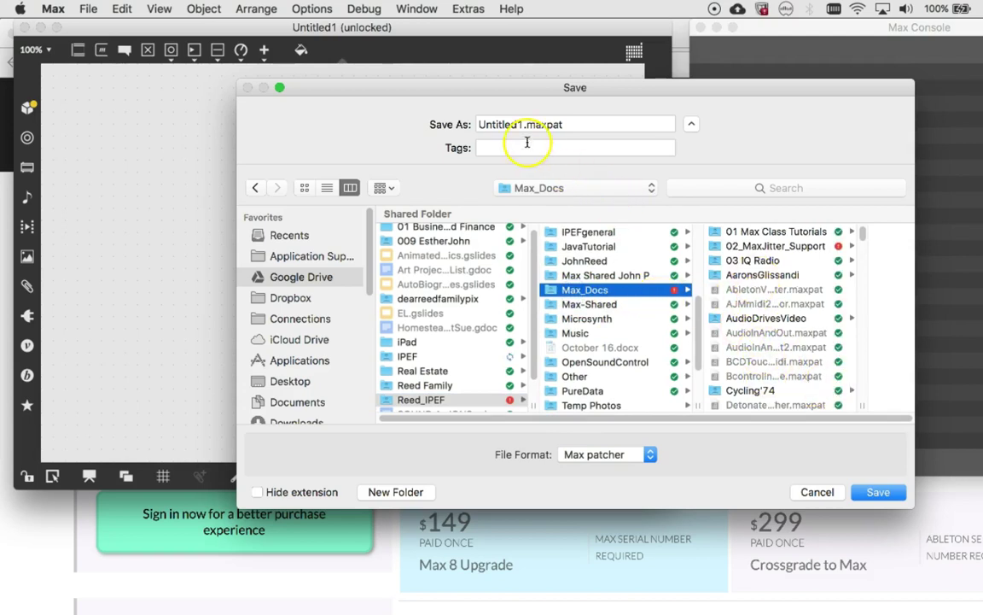
Rename the file from Untitled1 to Tutorial2Jawnys, correcting a typo, and save it into Max_Docs.
double_click(503, 125)
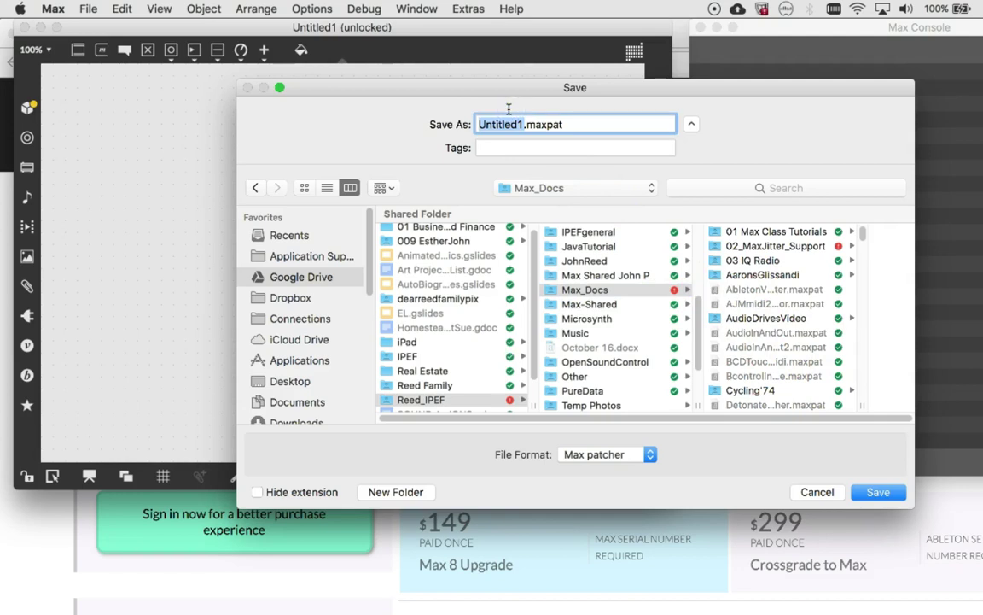
text(Tutorial2)
click(480, 124)
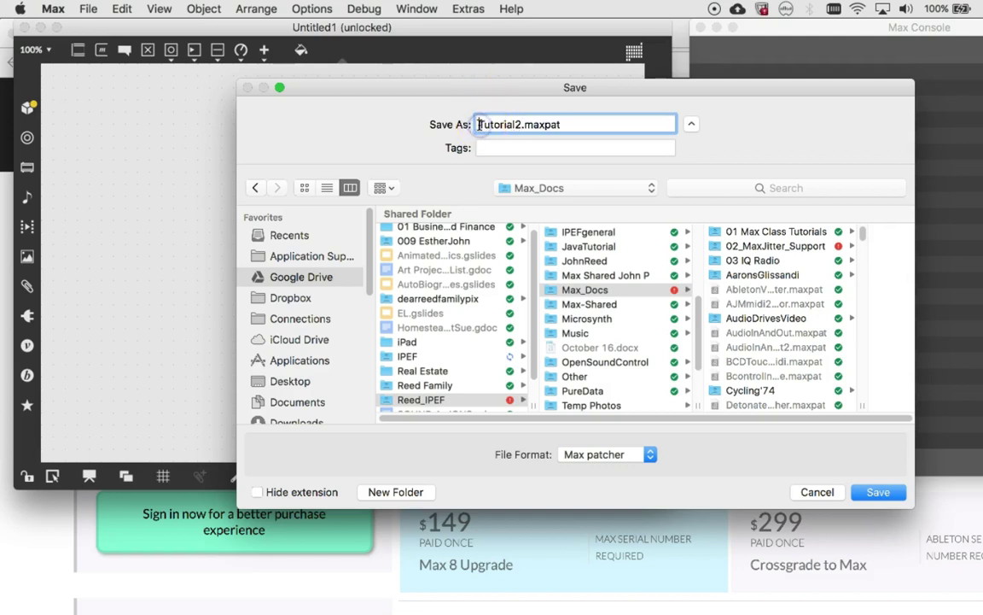
text(Dawnys)
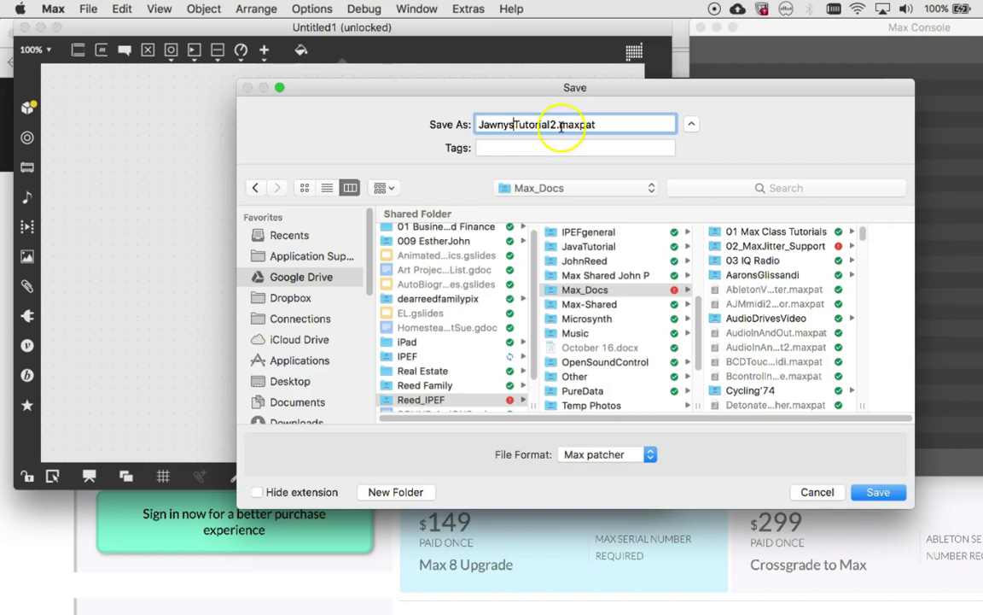
double_click(509, 125)
key(BackSpace)
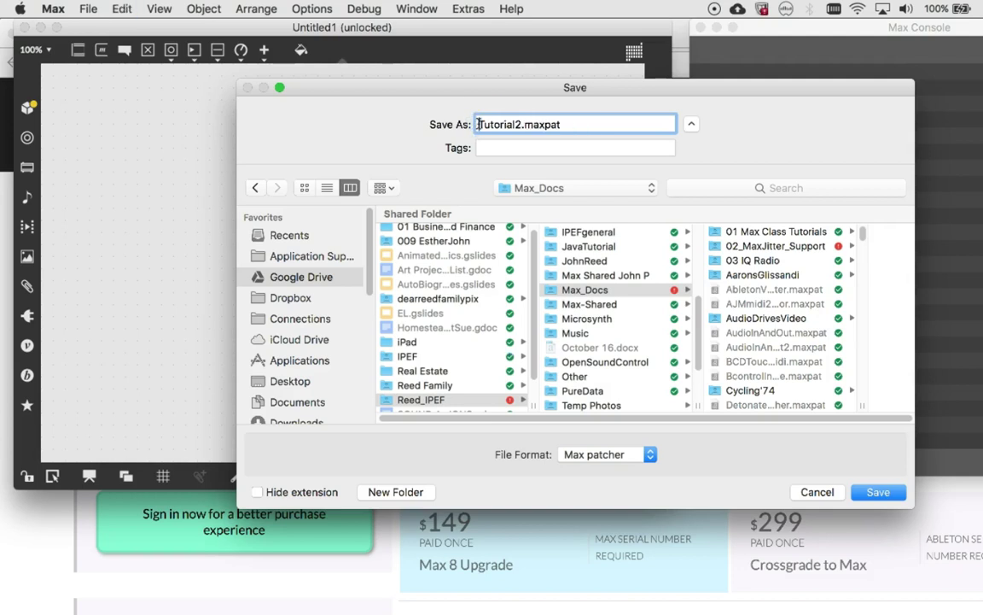
click(521, 125)
text(Jawnys)
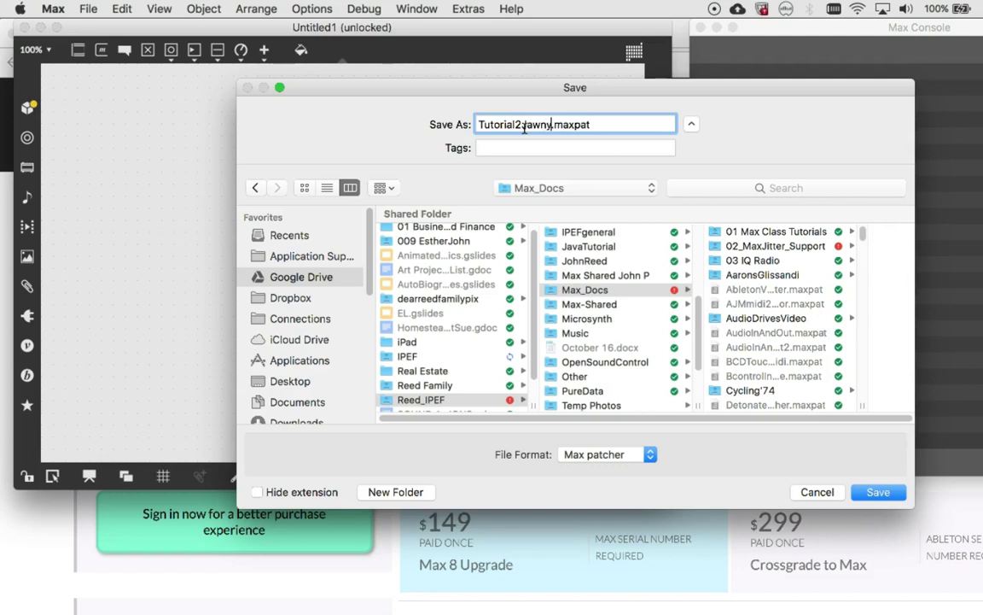
click(503, 143)
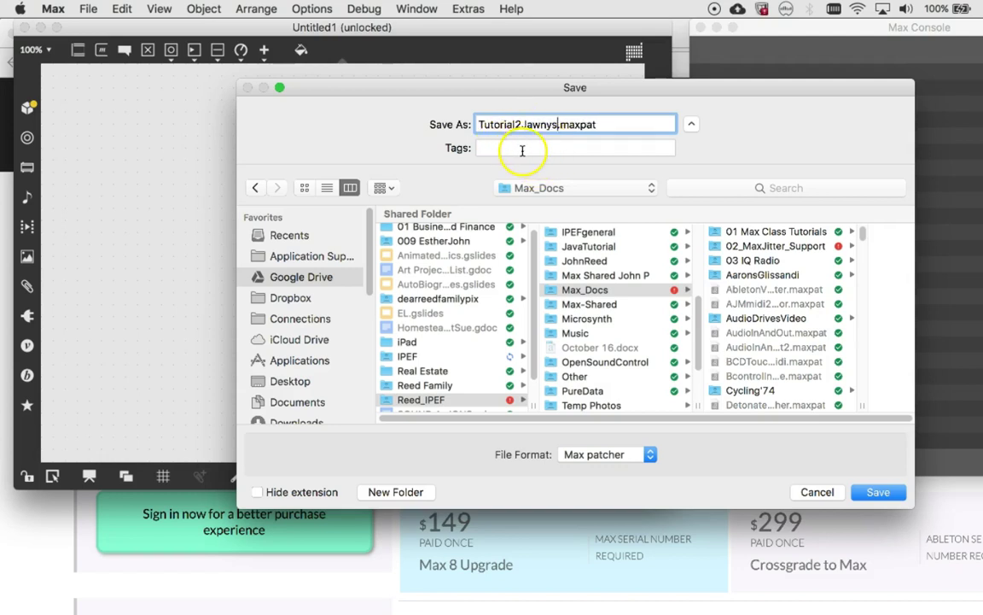
click(533, 151)
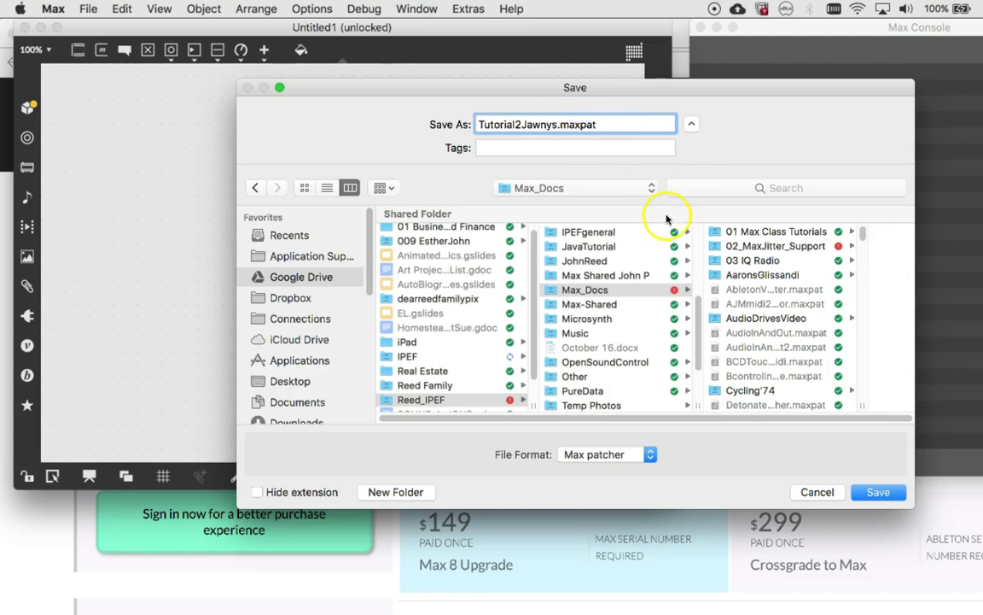
click(877, 495)
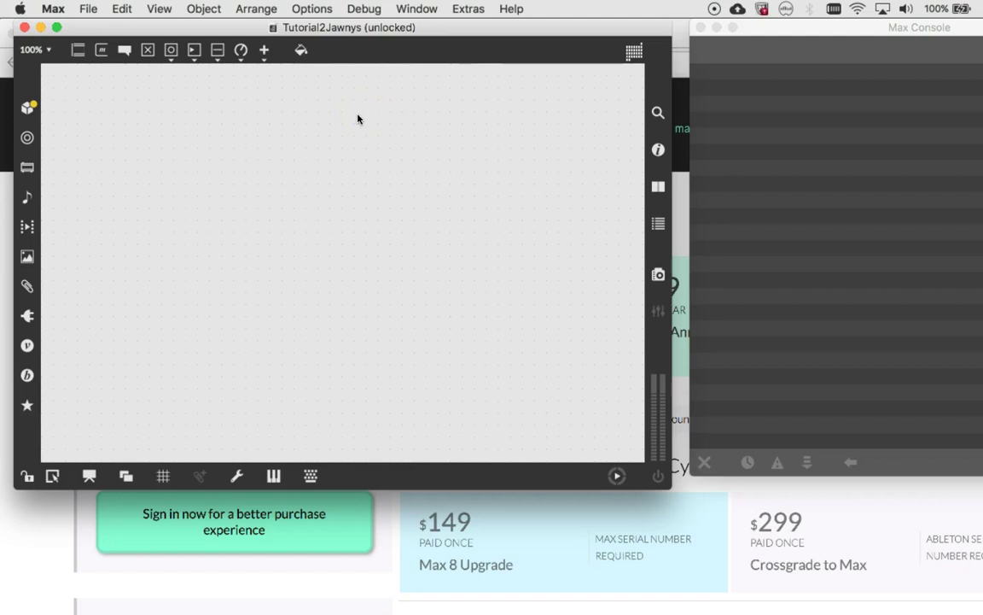
Click several spots in the empty, unlocked Tutorial2Jawnys patcher window.
click(299, 155)
click(325, 189)
click(388, 201)
click(467, 197)
click(520, 205)
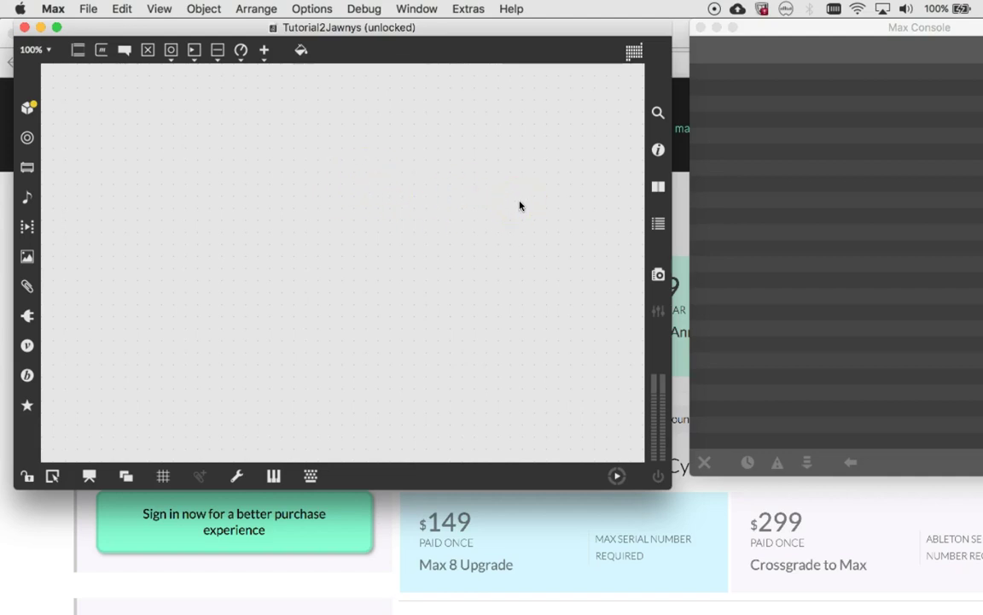